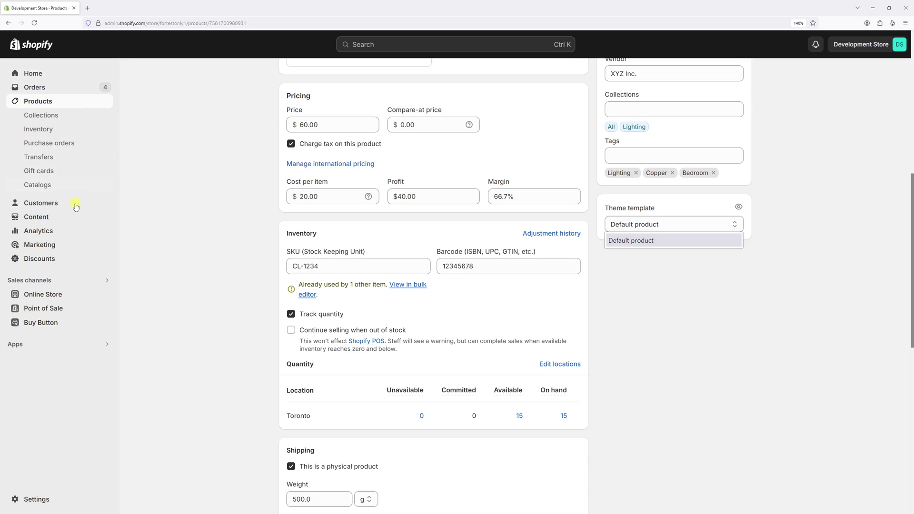
Open the Dawn theme editor from Online Store > Themes.
click(43, 294)
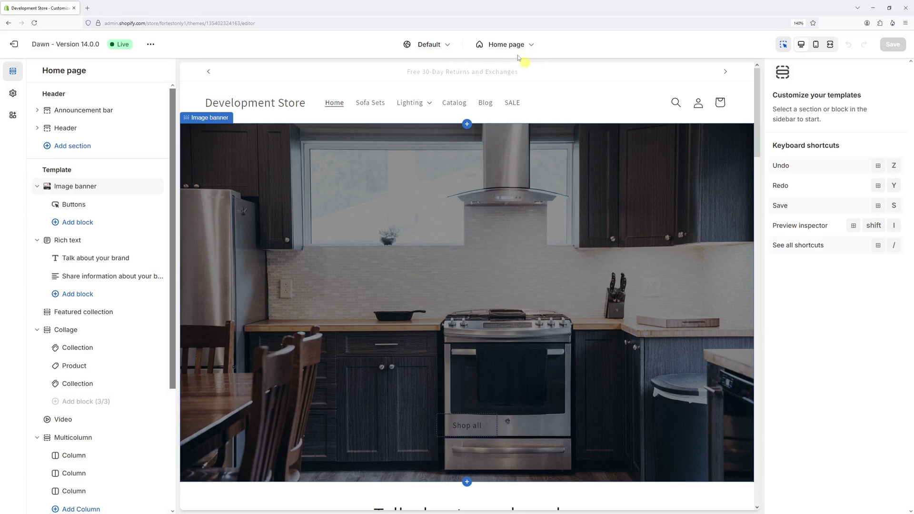
Start a new product template named 'demo', based on Default product.
click(507, 44)
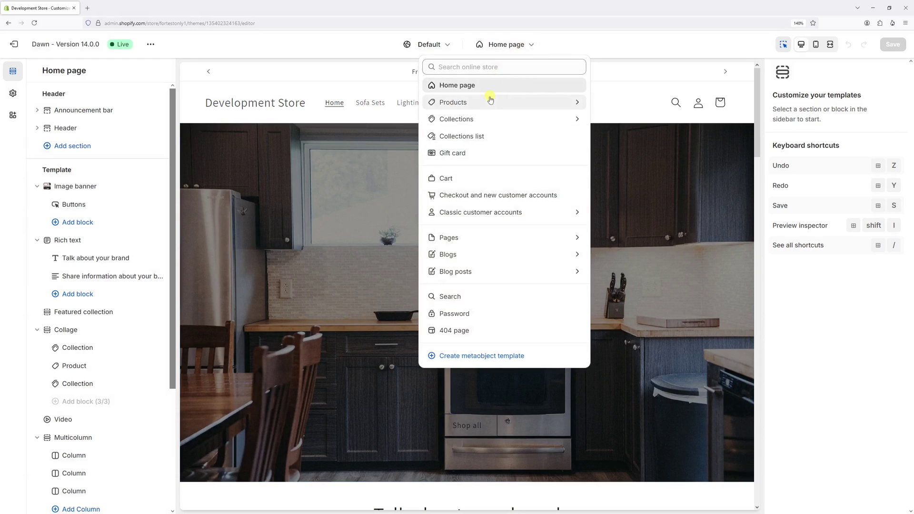
click(491, 100)
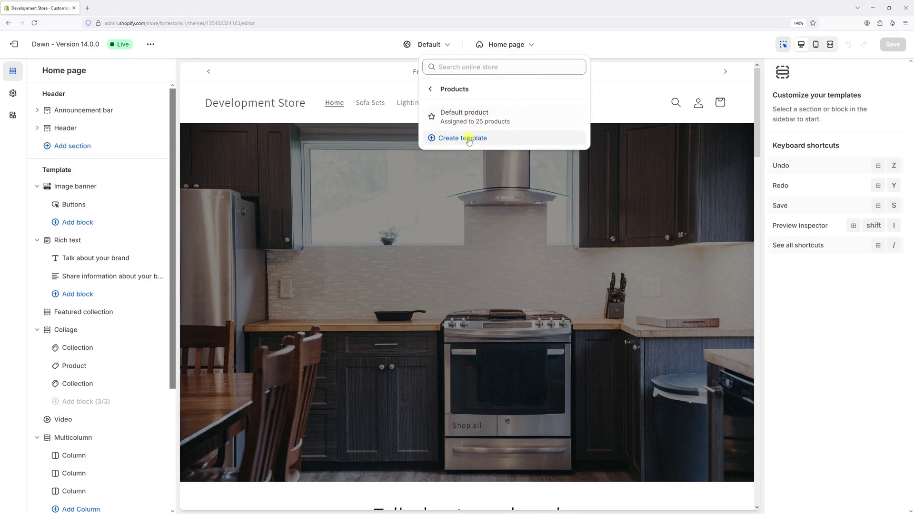
click(468, 138)
click(353, 265)
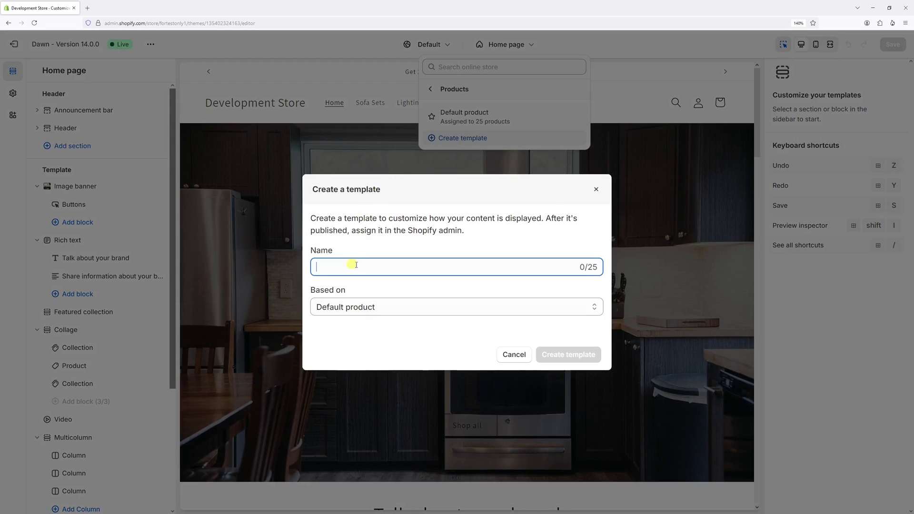
text(demo)
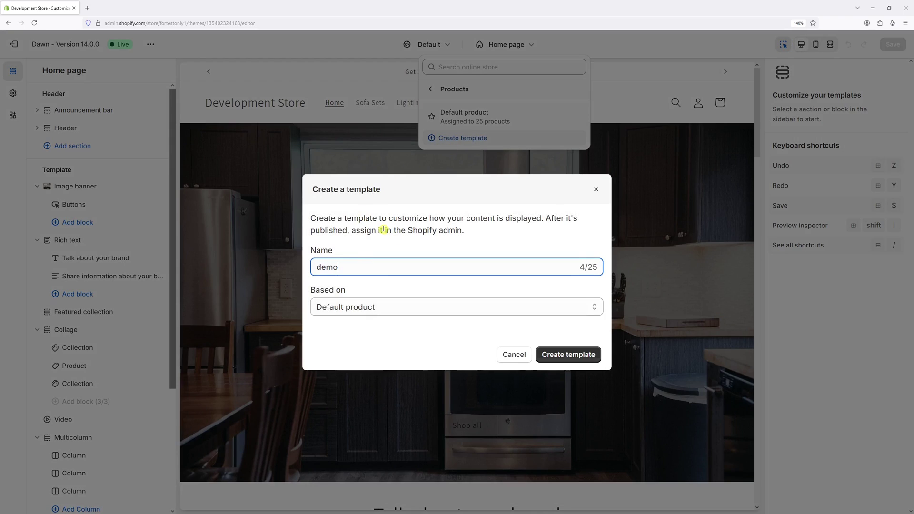
click(382, 229)
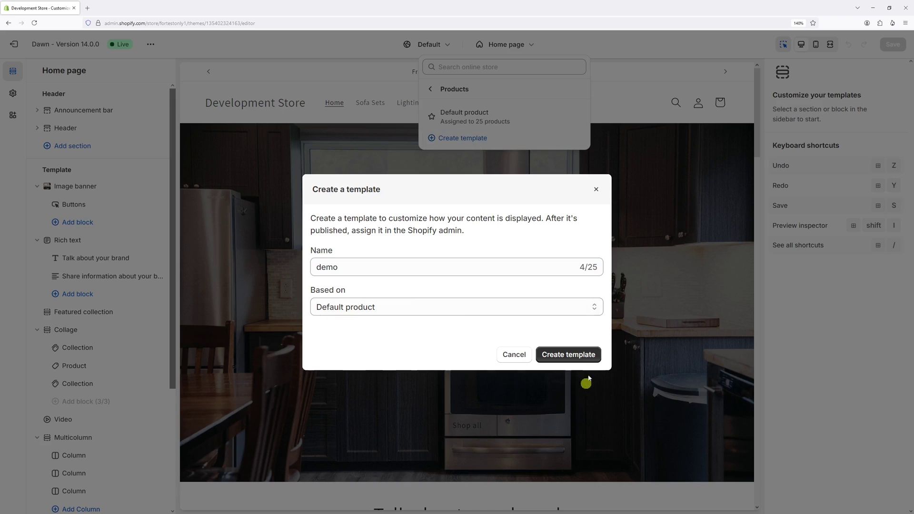
Create the demo template, set its product information section to color Scheme 5, and save.
click(568, 352)
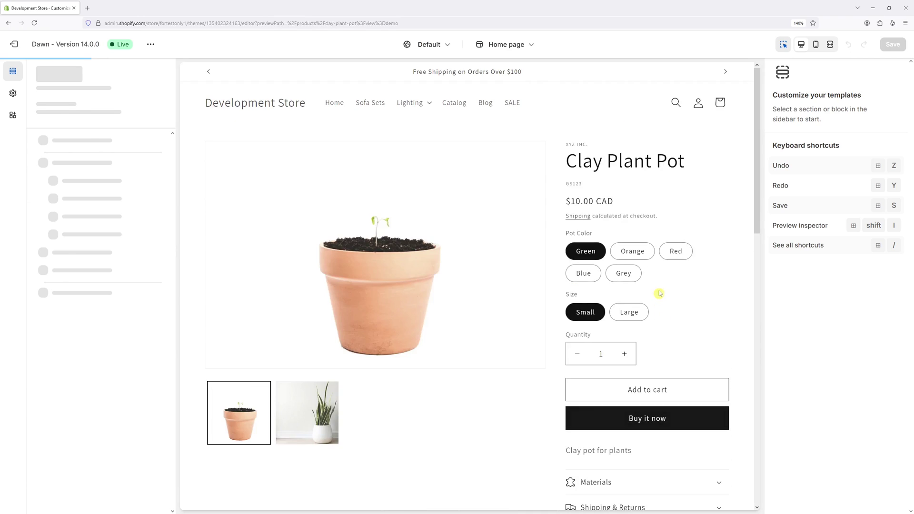
click(284, 146)
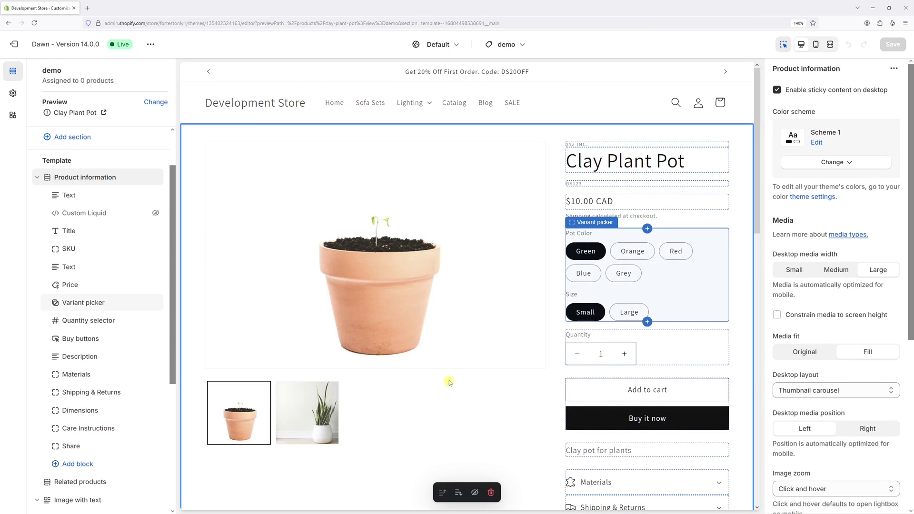
click(834, 163)
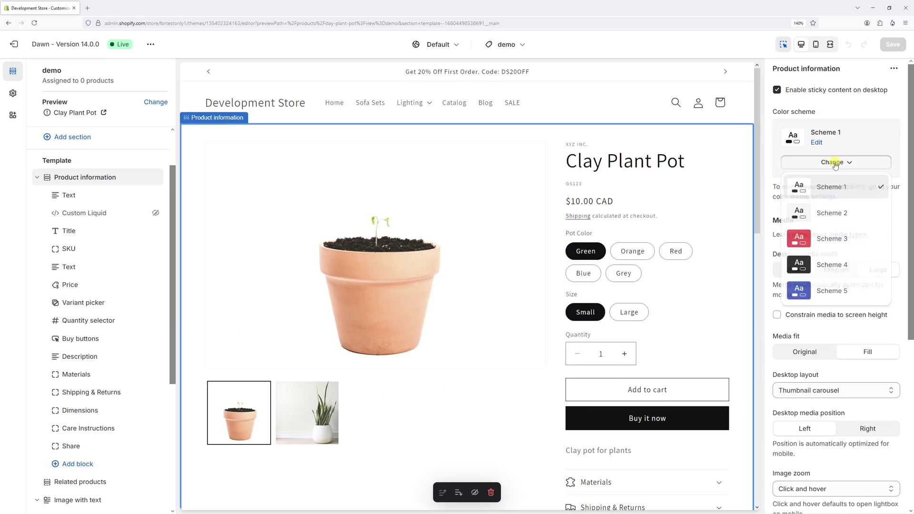
click(826, 290)
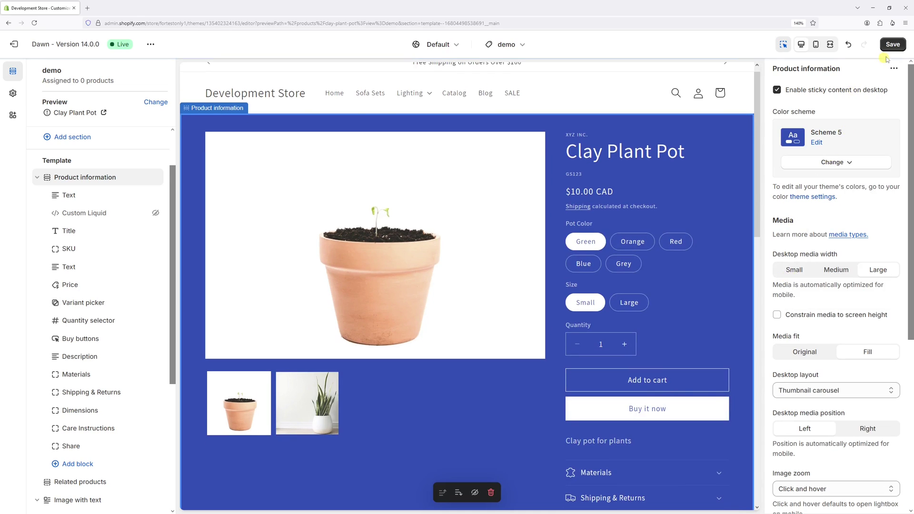
click(892, 47)
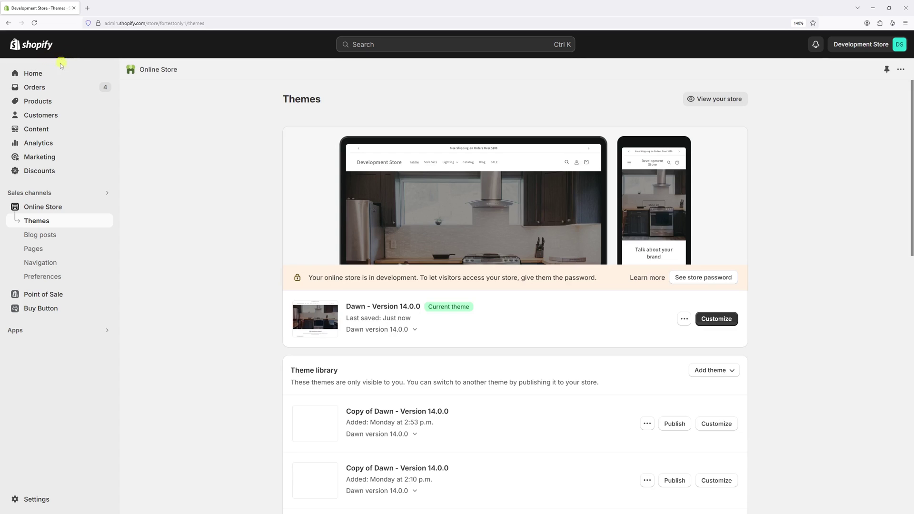
Assign the demo theme template to the Copper Light product and save it.
click(36, 102)
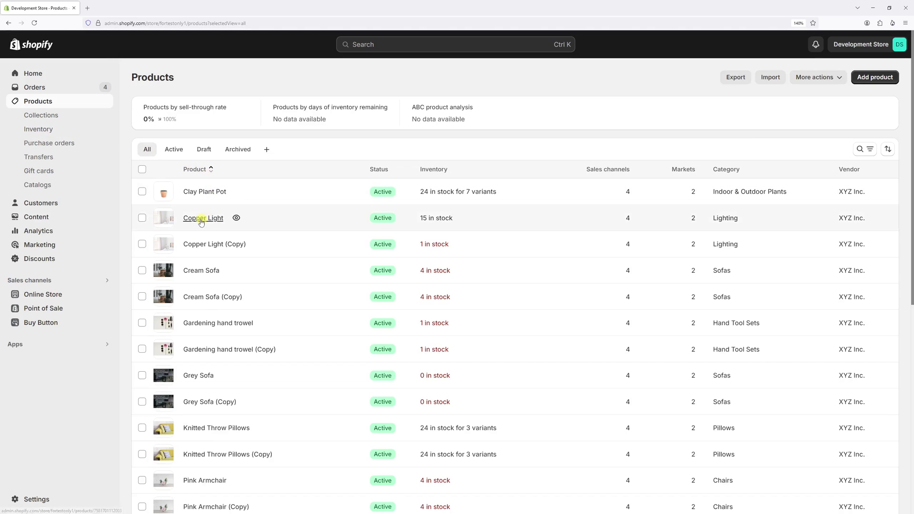
click(200, 219)
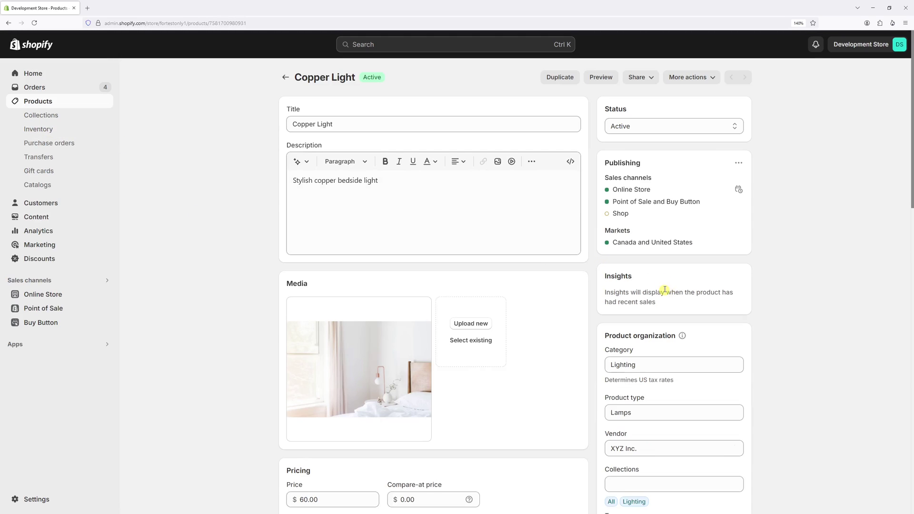
scroll(664, 290, down, 5)
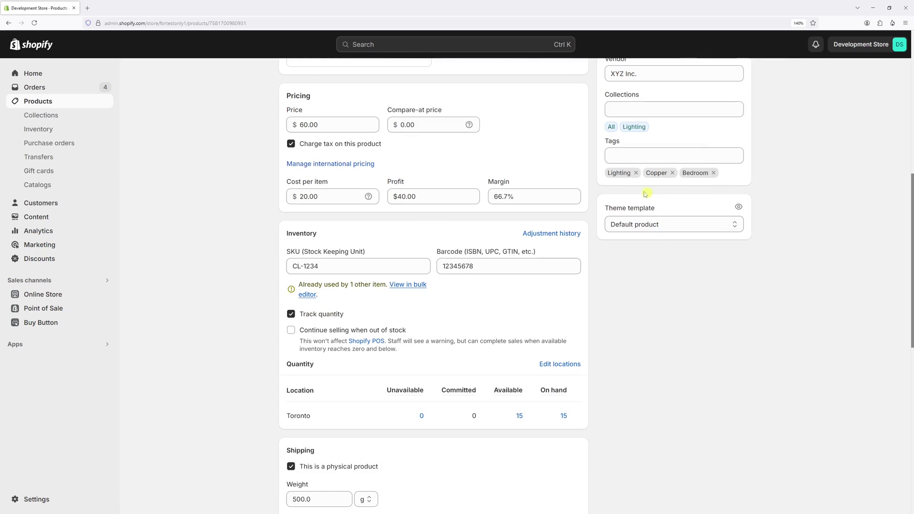
click(662, 227)
click(623, 253)
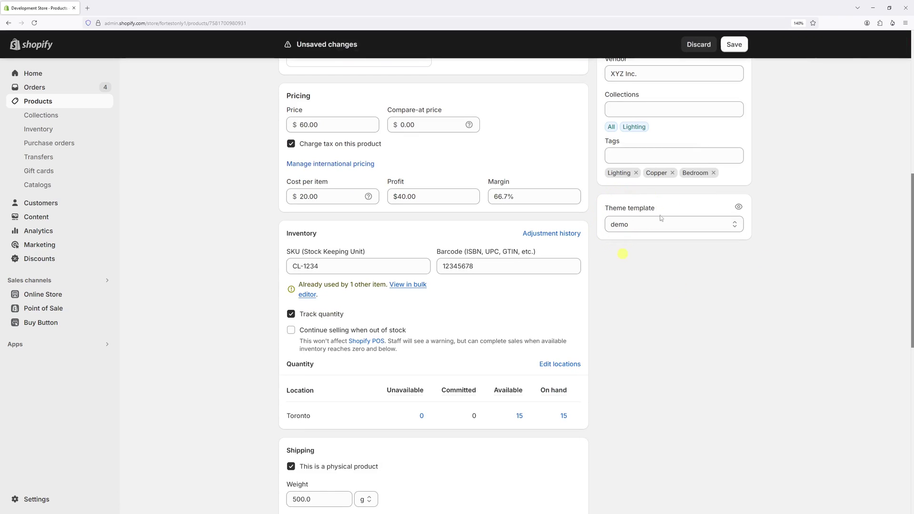
click(733, 44)
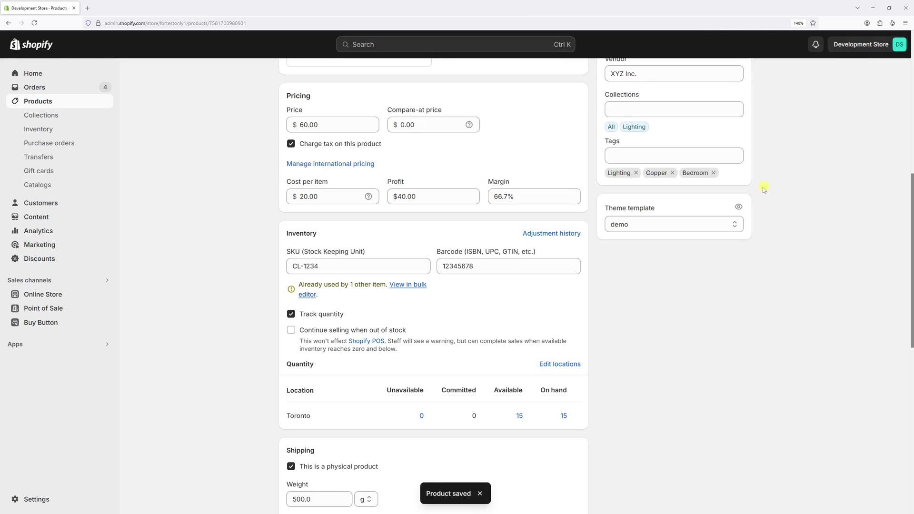
scroll(763, 385, up, 1)
scroll(749, 357, up, 5)
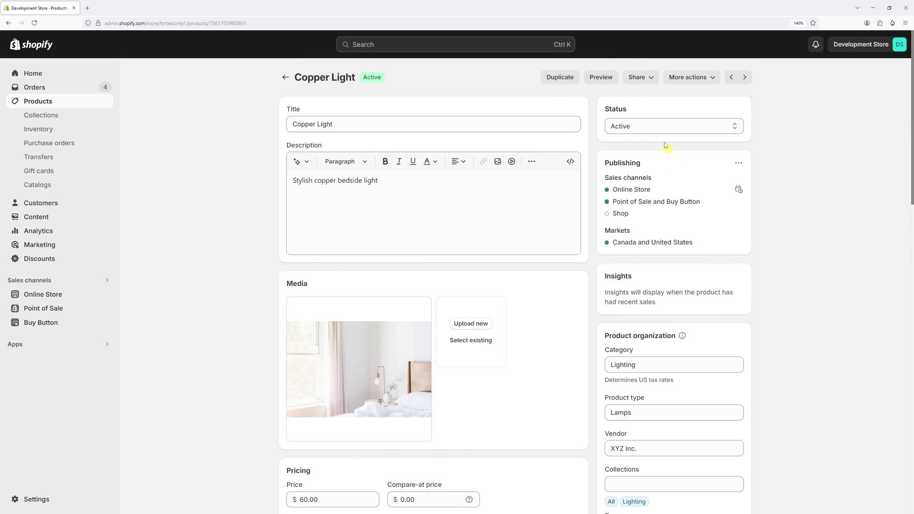
Preview the Copper Light product in the storefront in a new tab.
click(601, 79)
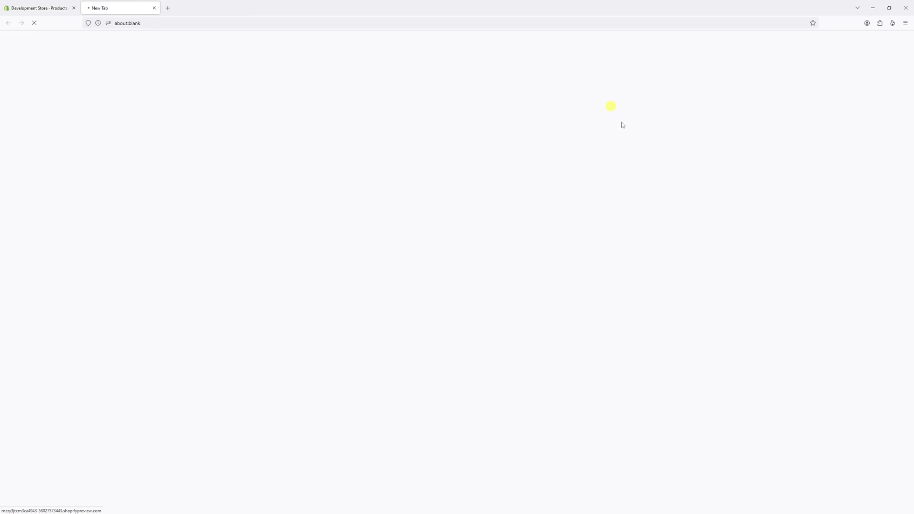